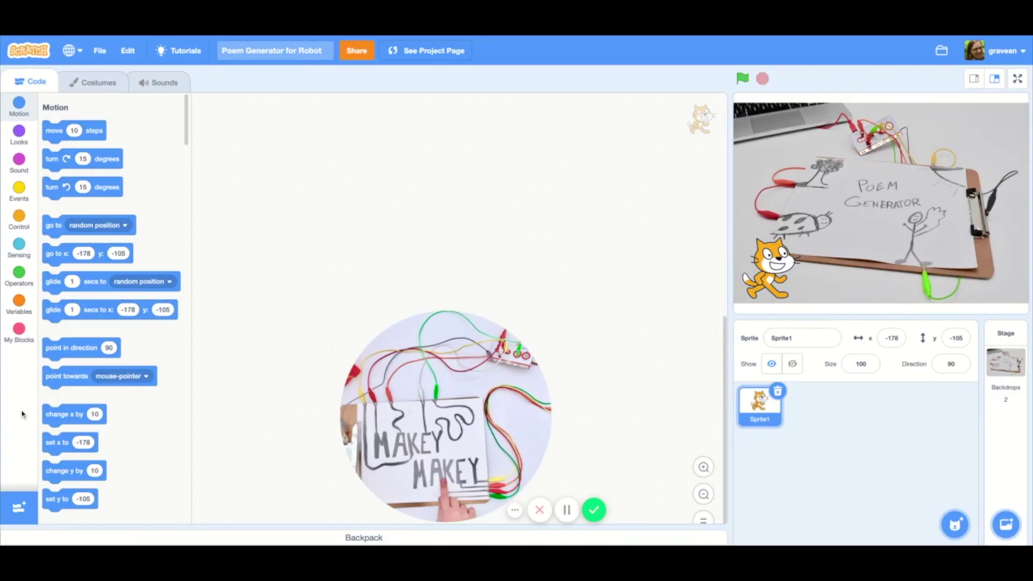
Open the Scratch extension library from the Add Extension button
{"action": "left_click", "coordinate": [20, 507]}
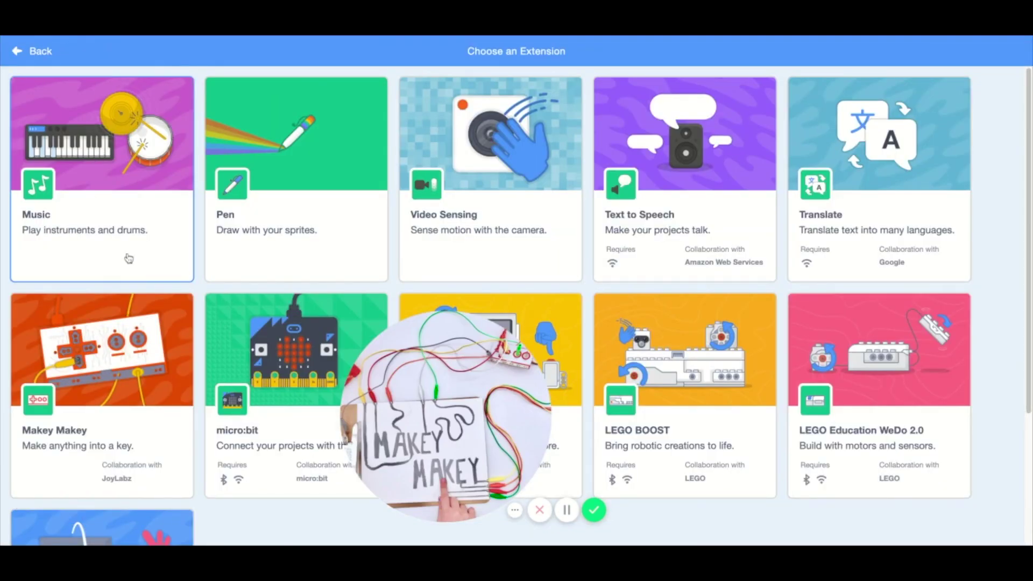
Add Makey Makey and build a 'when space key pressed' script that plays a sound until done
{"action": "left_click", "coordinate": [101, 367]}
{"action": "left_click_drag", "start_coordinate": [57, 133], "coordinate": [279, 134]}
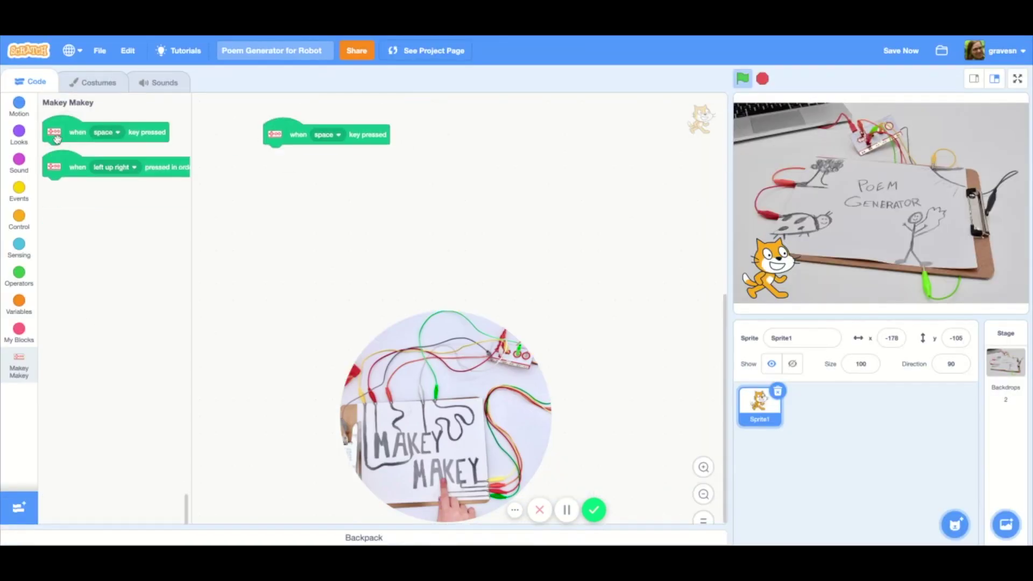
{"action": "left_click", "coordinate": [19, 161]}
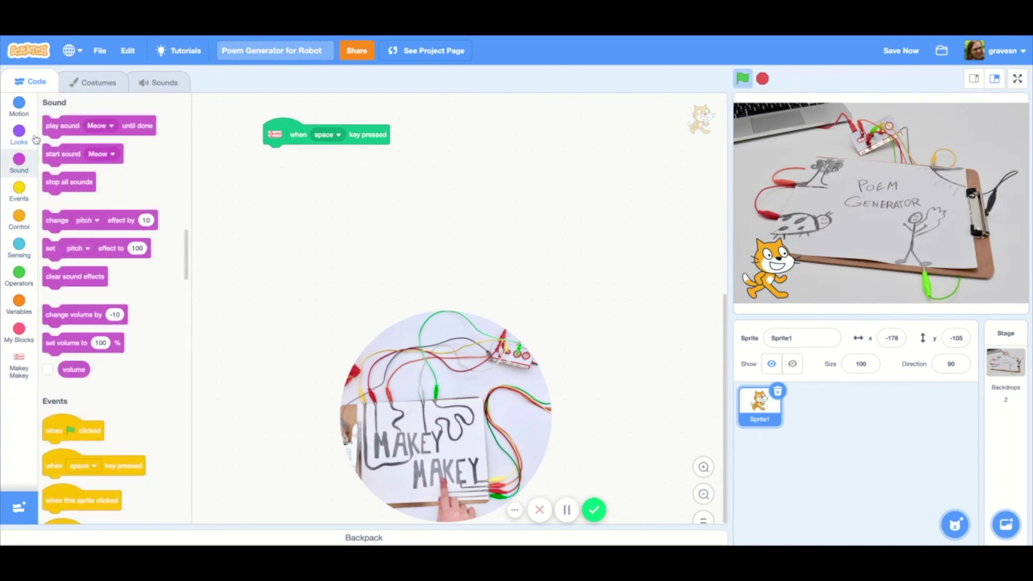
{"action": "left_click_drag", "start_coordinate": [52, 127], "coordinate": [279, 155]}
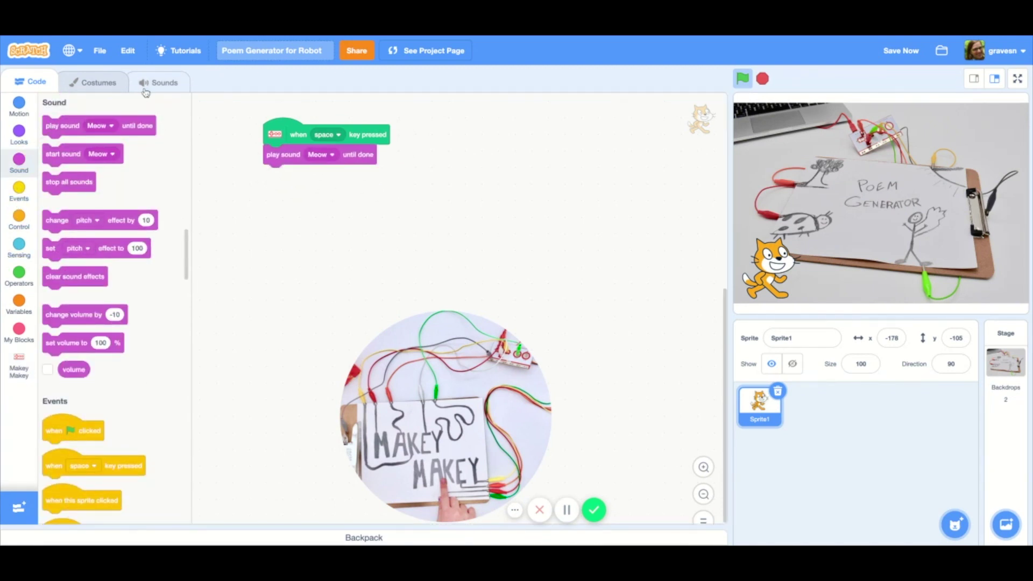
Duplicate the space script to the right and set the copy to the up arrow key
{"action": "right_click", "coordinate": [275, 135]}
{"action": "left_click", "coordinate": [324, 147]}
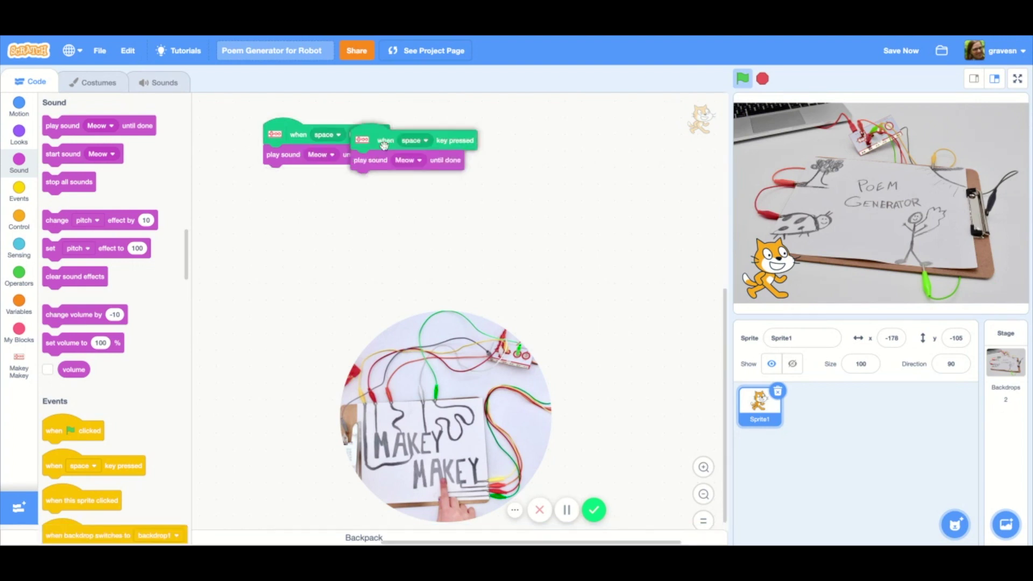
{"action": "left_click", "coordinate": [492, 139]}
{"action": "left_click", "coordinate": [460, 190]}
Duplicate the script again below the first and set the copy to the down arrow key
{"action": "right_click", "coordinate": [457, 139]}
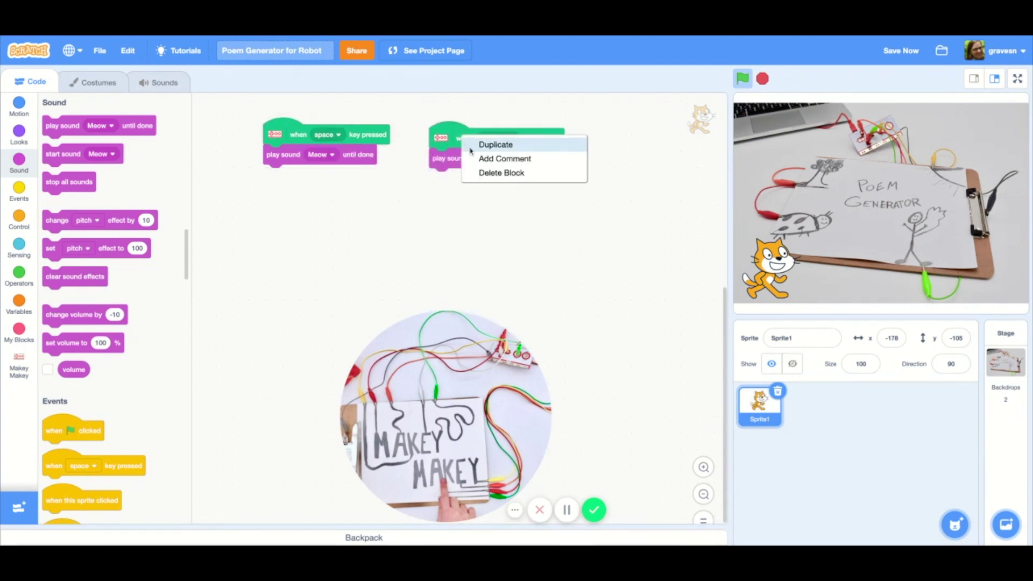
{"action": "left_click", "coordinate": [492, 147]}
{"action": "left_click", "coordinate": [323, 203]}
{"action": "left_click", "coordinate": [356, 203]}
{"action": "left_click", "coordinate": [339, 254]}
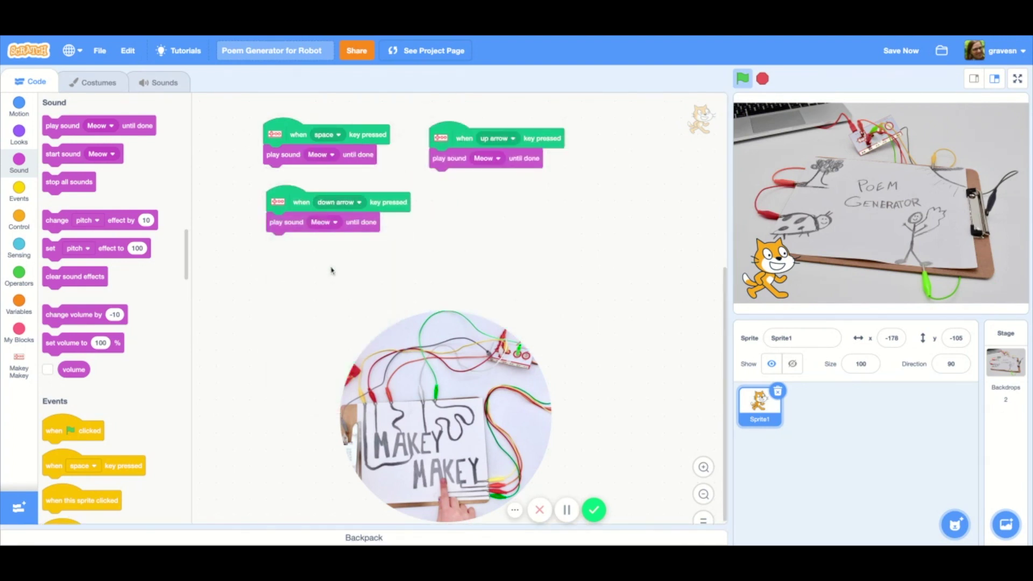
Duplicate the down arrow script to the right and set the copy to the right arrow key
{"action": "right_click", "coordinate": [308, 212]}
{"action": "left_click", "coordinate": [336, 216]}
{"action": "left_click", "coordinate": [469, 216]}
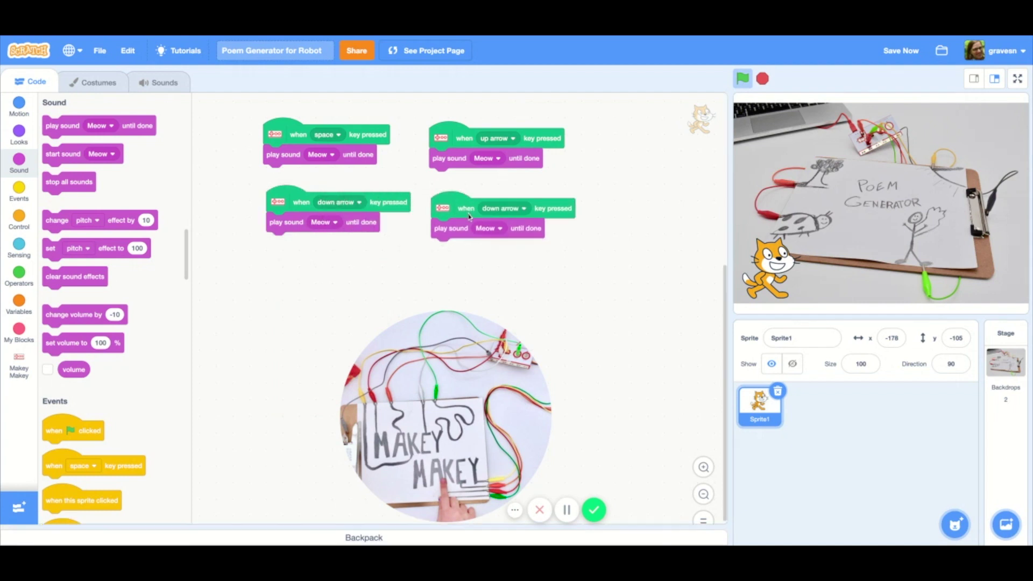
{"action": "left_click", "coordinate": [523, 212]}
{"action": "left_click", "coordinate": [501, 297]}
Delete Meow, then record, trim and save the first poem line as recording1
{"action": "left_click", "coordinate": [160, 83]}
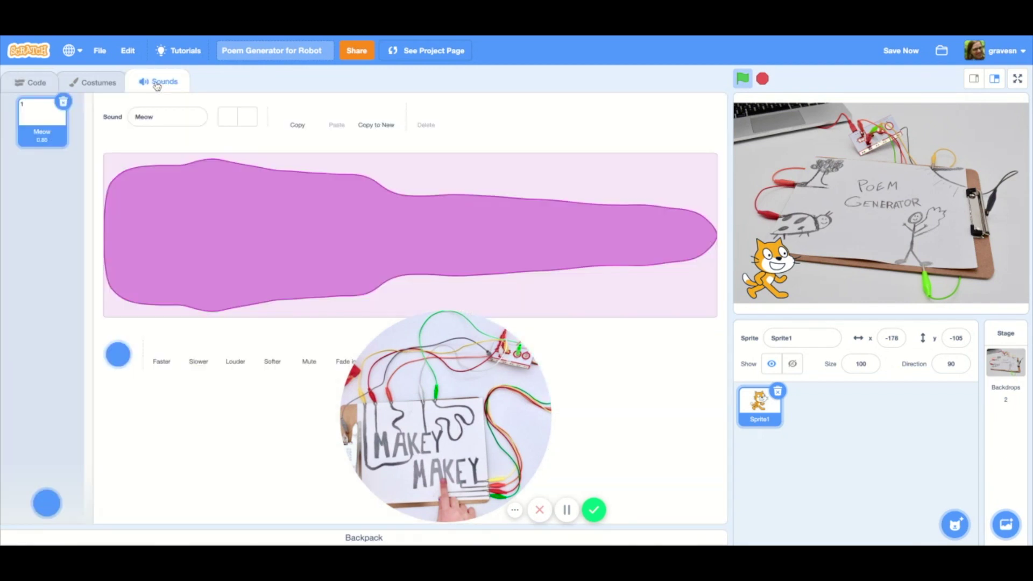
{"action": "left_click", "coordinate": [63, 103]}
{"action": "left_click", "coordinate": [45, 457]}
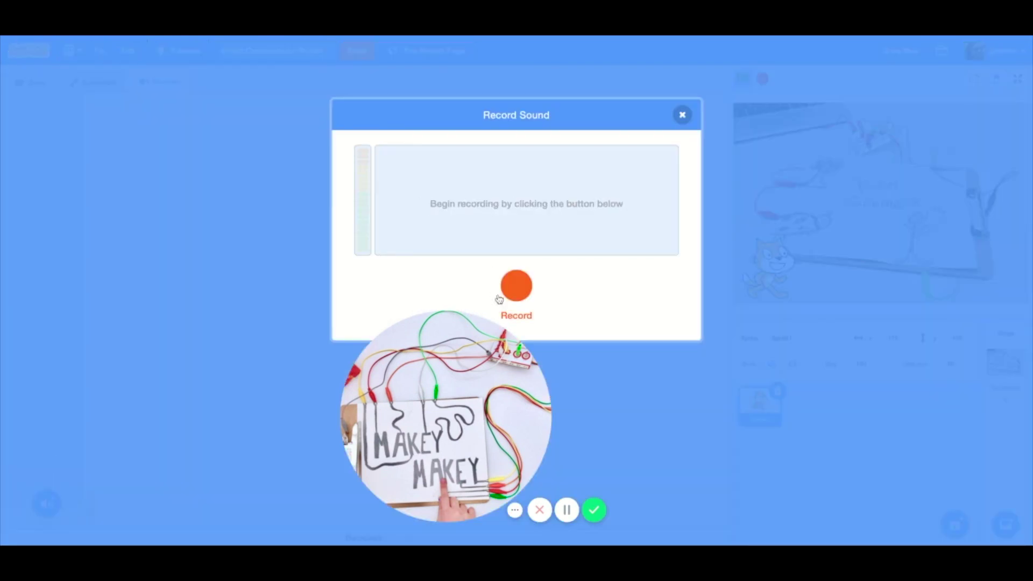
{"action": "left_click", "coordinate": [509, 290]}
{"action": "left_click", "coordinate": [516, 287]}
{"action": "left_click_drag", "start_coordinate": [426, 263], "coordinate": [452, 262]}
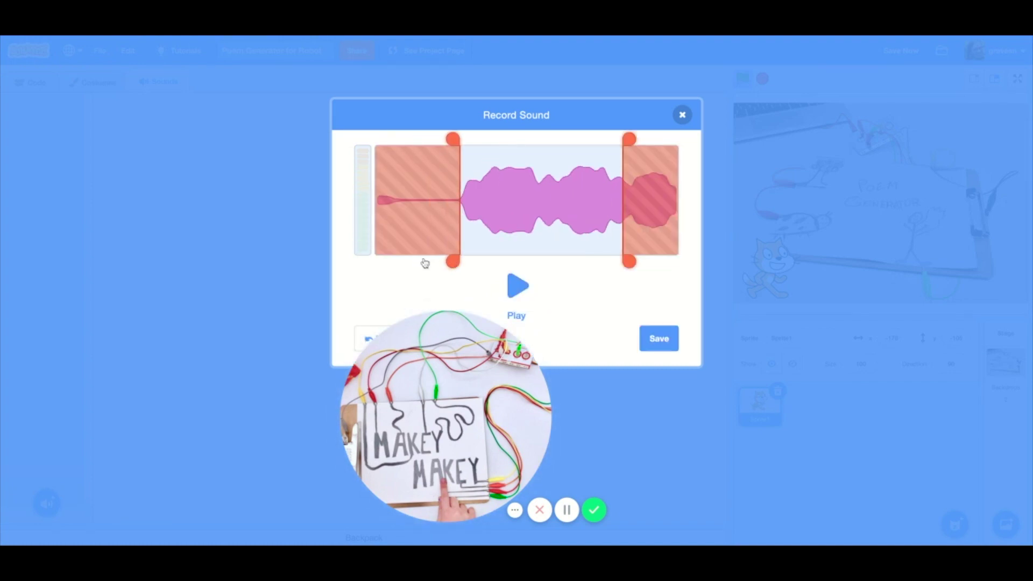
{"action": "left_click_drag", "start_coordinate": [630, 262], "coordinate": [678, 262]}
{"action": "left_click", "coordinate": [659, 338]}
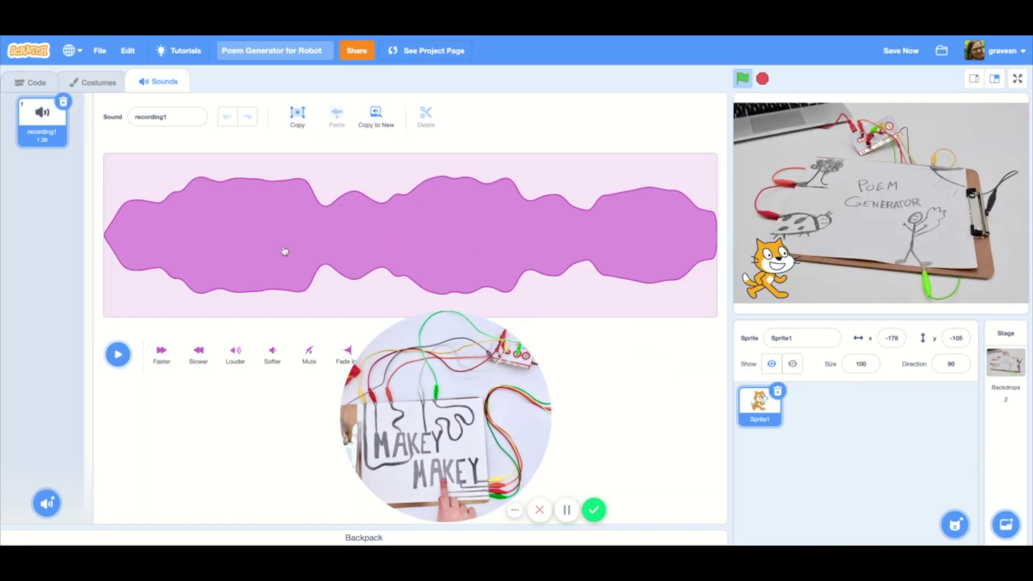
Record a second poem line, trim its start and save it
{"action": "mouse_move", "coordinate": [48, 502]}
{"action": "left_click", "coordinate": [47, 456]}
{"action": "left_click", "coordinate": [517, 287]}
{"action": "left_click", "coordinate": [516, 286]}
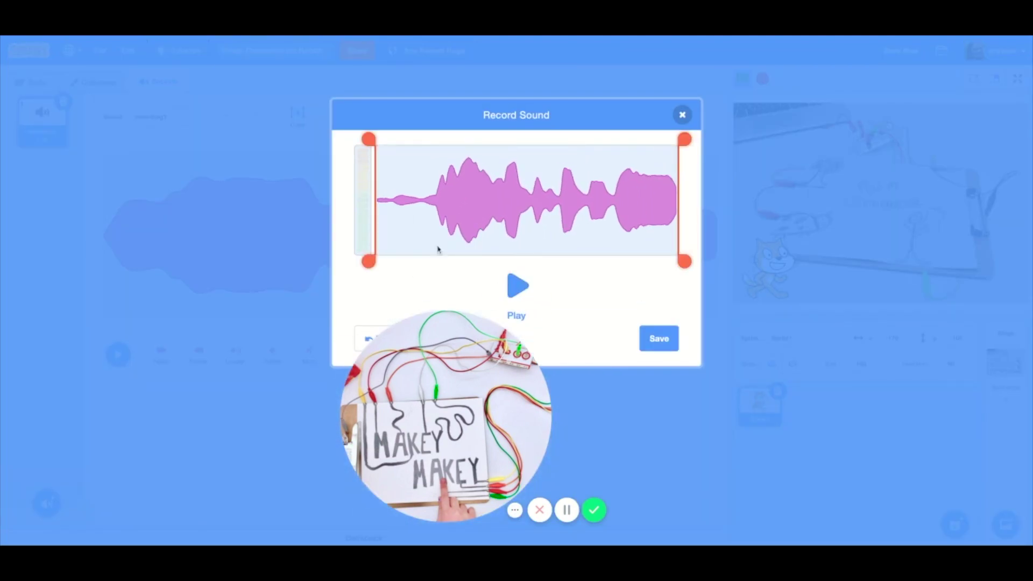
{"action": "left_click_drag", "start_coordinate": [372, 261], "coordinate": [414, 261]}
{"action": "left_click", "coordinate": [660, 338]}
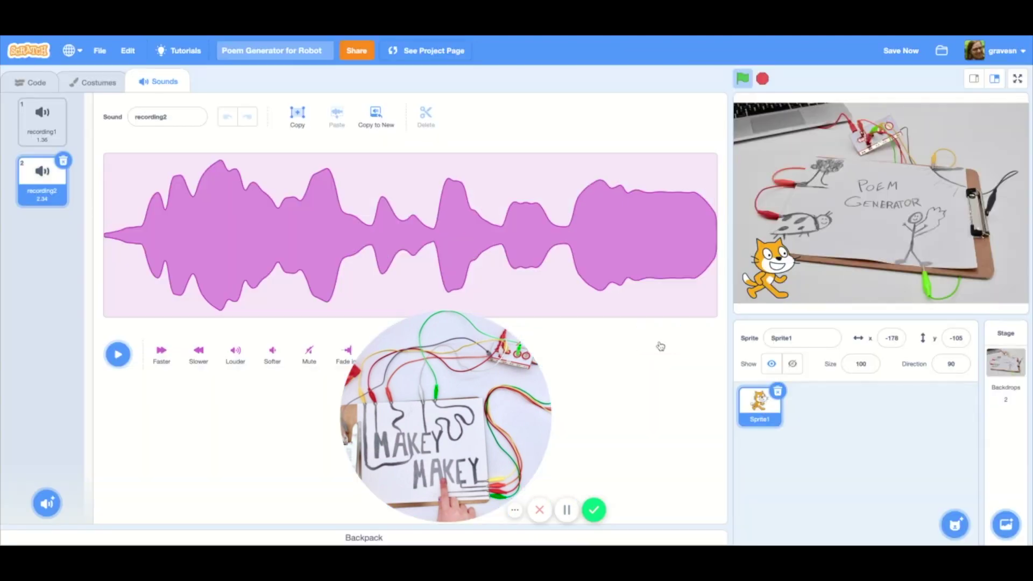
Slow down the second recording and review the other recorded poem lines
{"action": "left_click", "coordinate": [194, 355]}
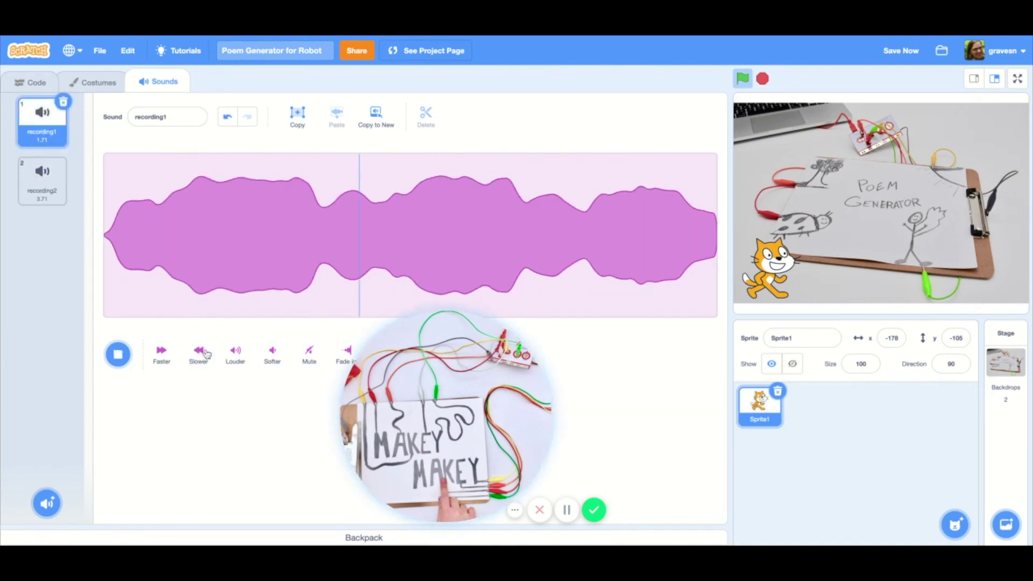
{"action": "left_click", "coordinate": [42, 179]}
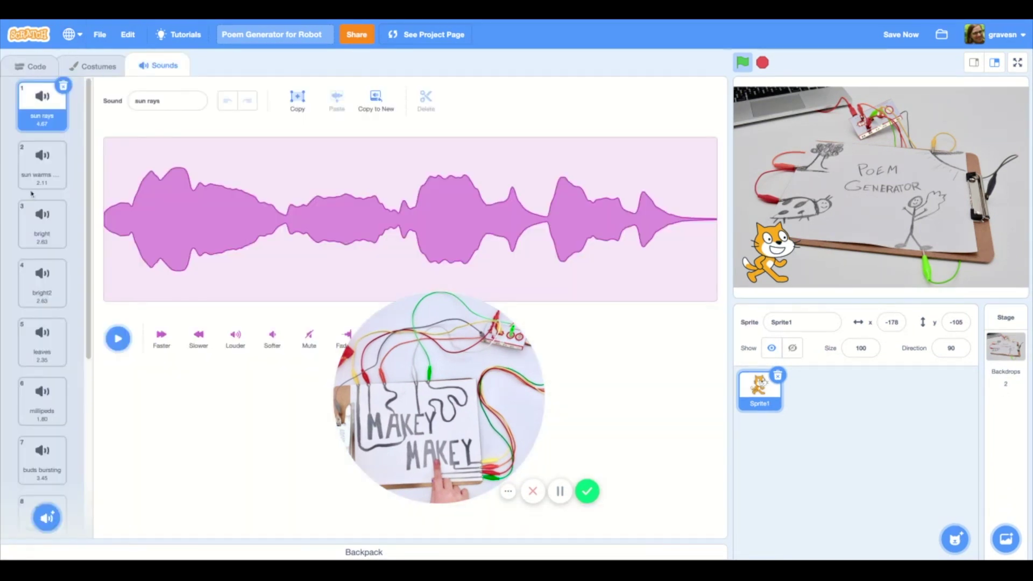
{"action": "left_click", "coordinate": [42, 225]}
Put a 'pick random' block into the play sound block of all four key scripts
{"action": "left_click", "coordinate": [42, 284]}
{"action": "left_click", "coordinate": [42, 105]}
{"action": "left_click", "coordinate": [37, 66]}
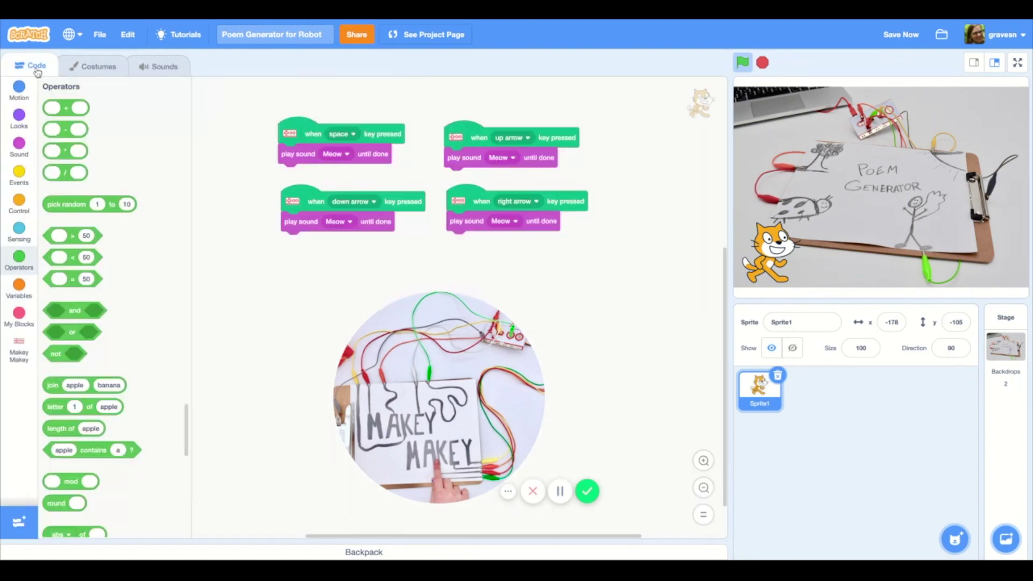
{"action": "left_click_drag", "start_coordinate": [68, 204], "coordinate": [339, 154]}
{"action": "left_click_drag", "start_coordinate": [67, 207], "coordinate": [532, 160]}
{"action": "left_click_drag", "start_coordinate": [484, 138], "coordinate": [516, 132]}
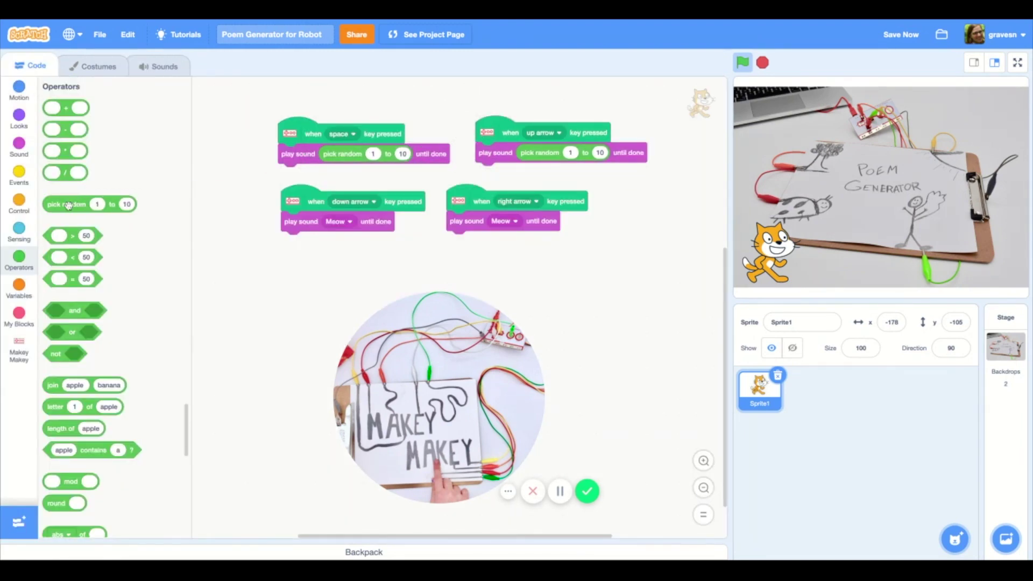
{"action": "mouse_move", "coordinate": [68, 204]}
{"action": "left_mouse_down"}
{"action": "mouse_move", "coordinate": [339, 222]}
{"action": "mouse_move", "coordinate": [282, 204]}
{"action": "left_mouse_up"}
{"action": "mouse_move", "coordinate": [337, 134]}
{"action": "left_mouse_down"}
{"action": "mouse_move", "coordinate": [288, 134]}
{"action": "mouse_move", "coordinate": [300, 133]}
{"action": "left_mouse_up"}
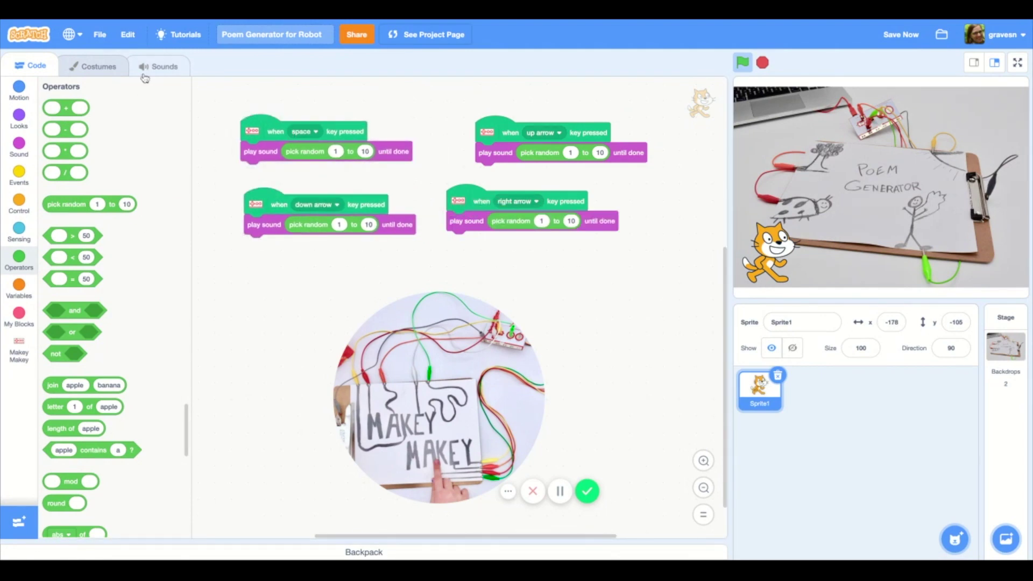
Check the sound numbering, listening to the millipeds, buds bursting, bug quartet and spiders lines
{"action": "left_click", "coordinate": [159, 66]}
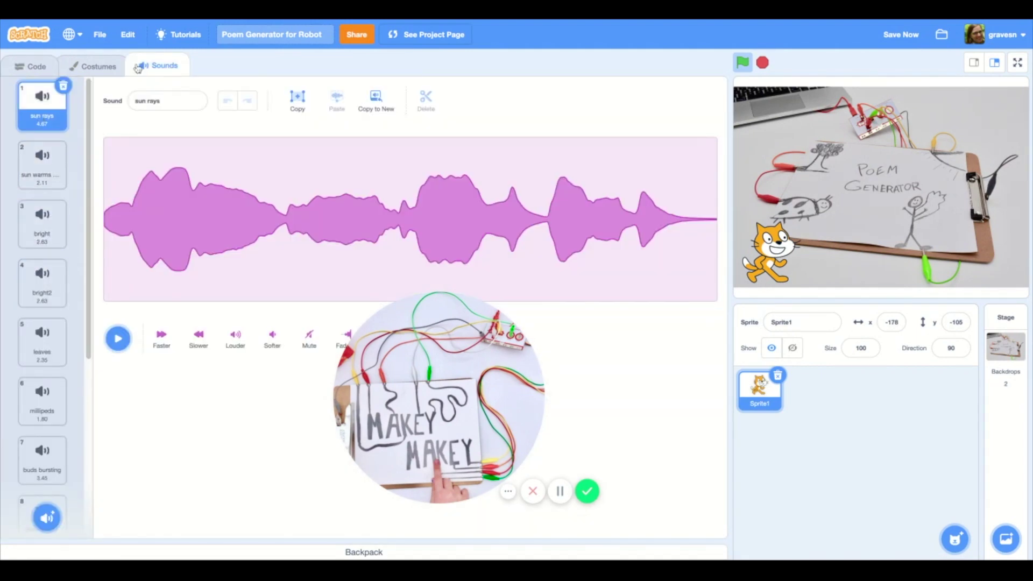
{"action": "left_click", "coordinate": [37, 67]}
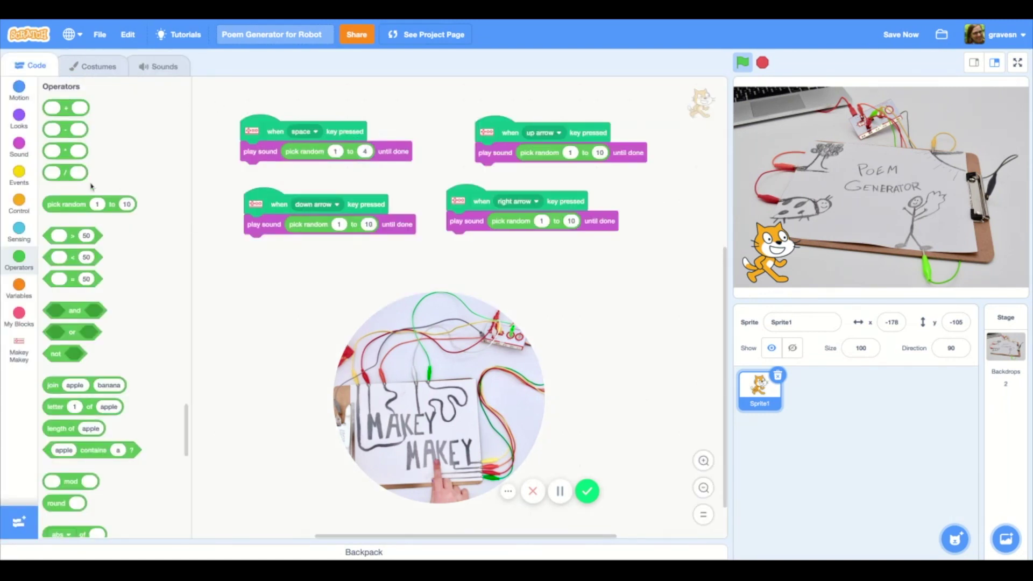
{"action": "left_click", "coordinate": [158, 66]}
{"action": "scroll", "coordinate": [43, 202], "scroll_direction": "down", "scroll_amount": 4}
{"action": "scroll", "coordinate": [44, 161], "scroll_direction": "down", "scroll_amount": 3}
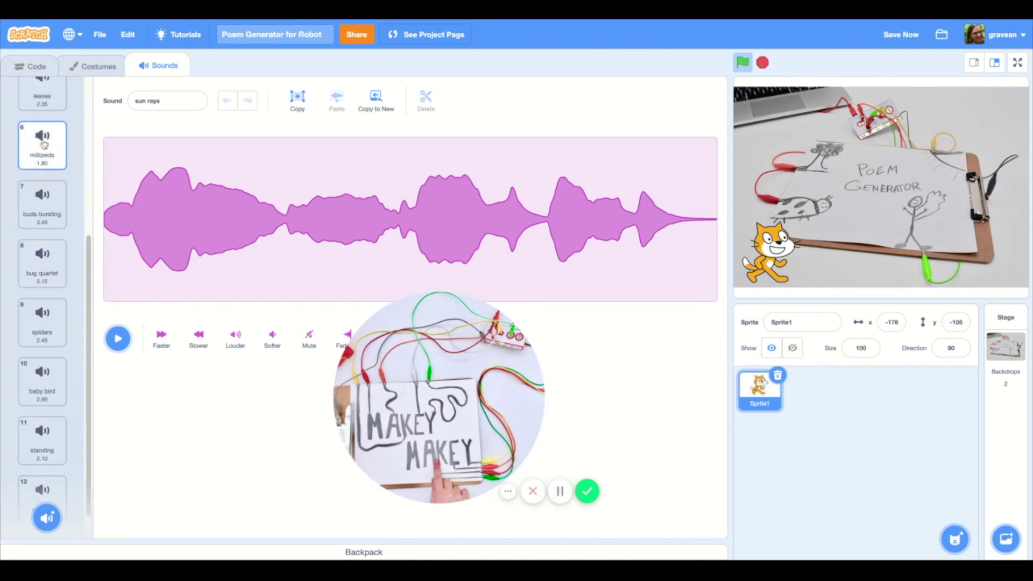
{"action": "left_click", "coordinate": [42, 145]}
{"action": "left_click", "coordinate": [42, 204]}
{"action": "left_click", "coordinate": [43, 263]}
{"action": "left_click", "coordinate": [43, 323]}
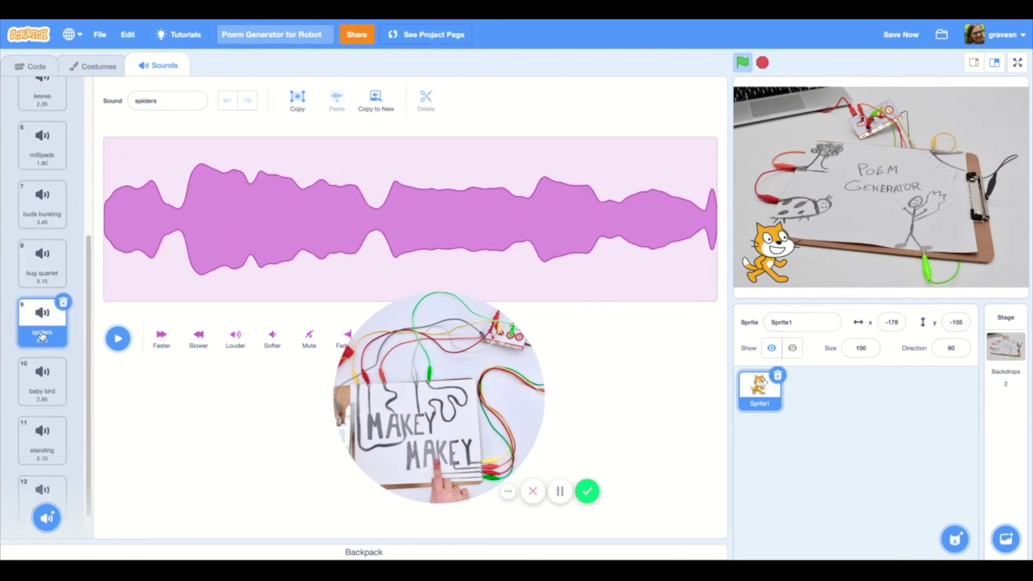
{"action": "left_click", "coordinate": [36, 67]}
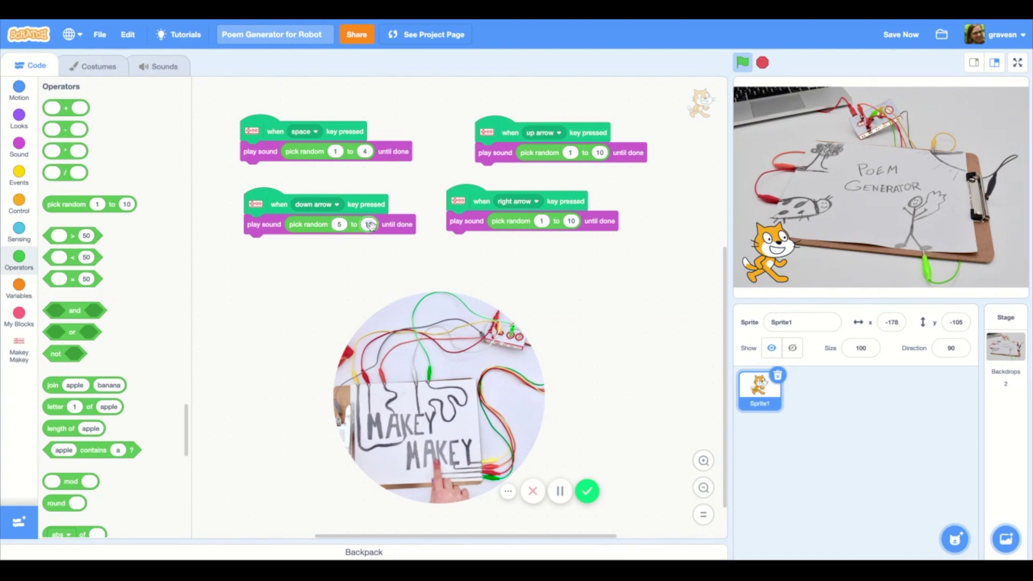
{"action": "left_click", "coordinate": [159, 67]}
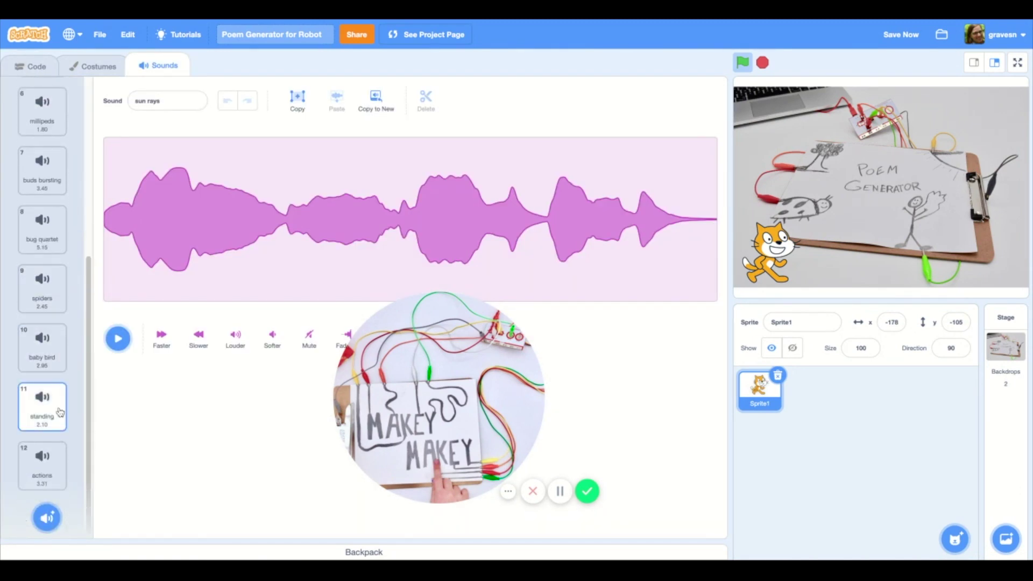
{"action": "left_click", "coordinate": [37, 67]}
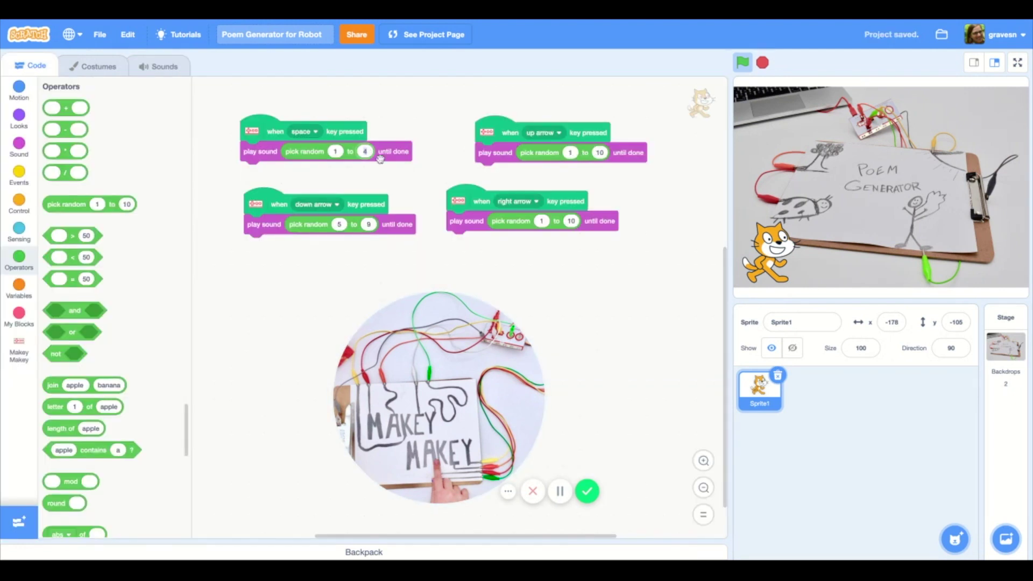